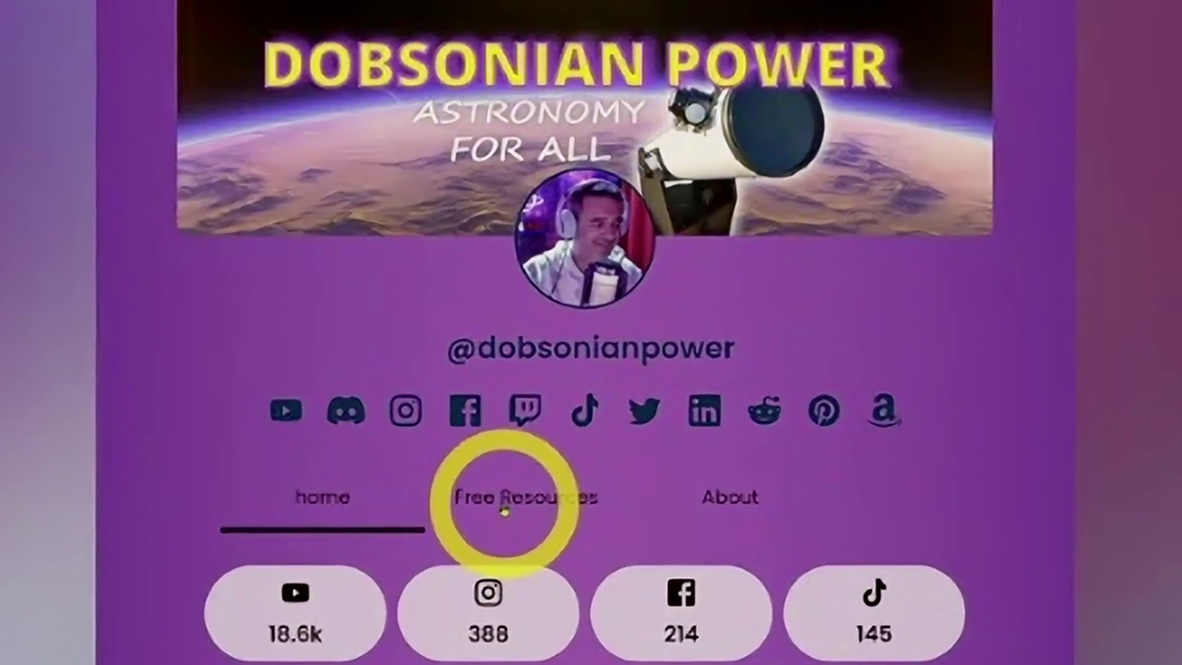
# Show dobsonianpower.com's Free Resources list and bring the Jupiter Great Red Spot and Moons Transit entries into view
pyautogui.click(504, 511)
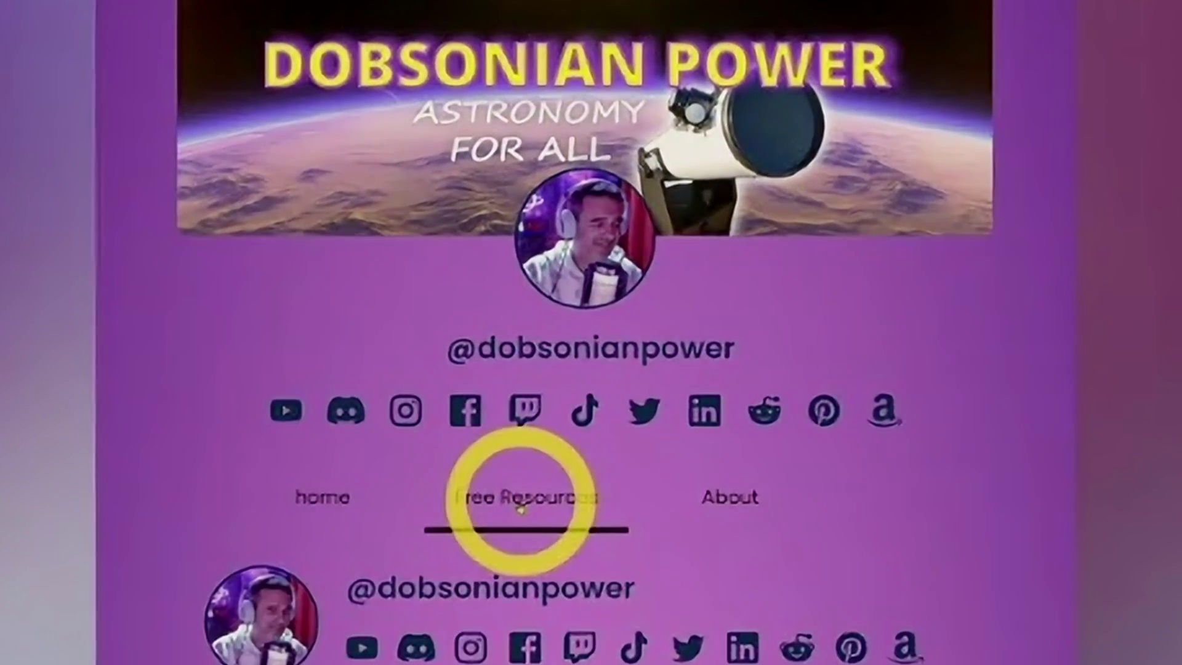
pyautogui.scroll(-15, 511, 504)
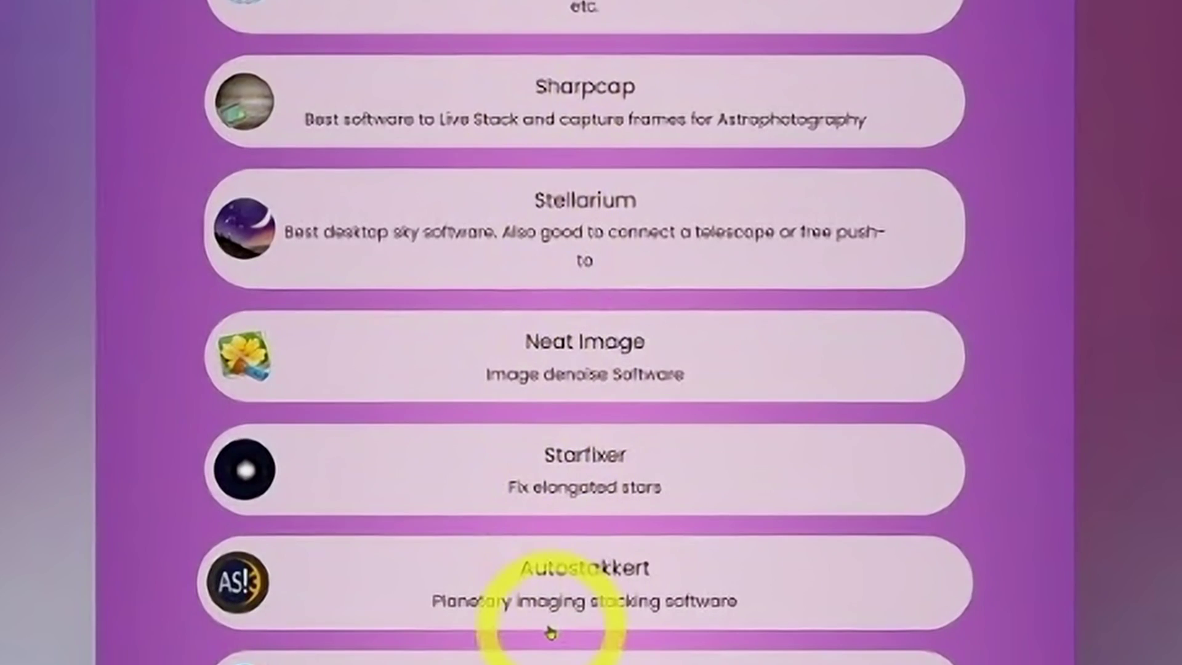
pyautogui.scroll(-5, 550, 632)
pyautogui.scroll(-10, 550, 632)
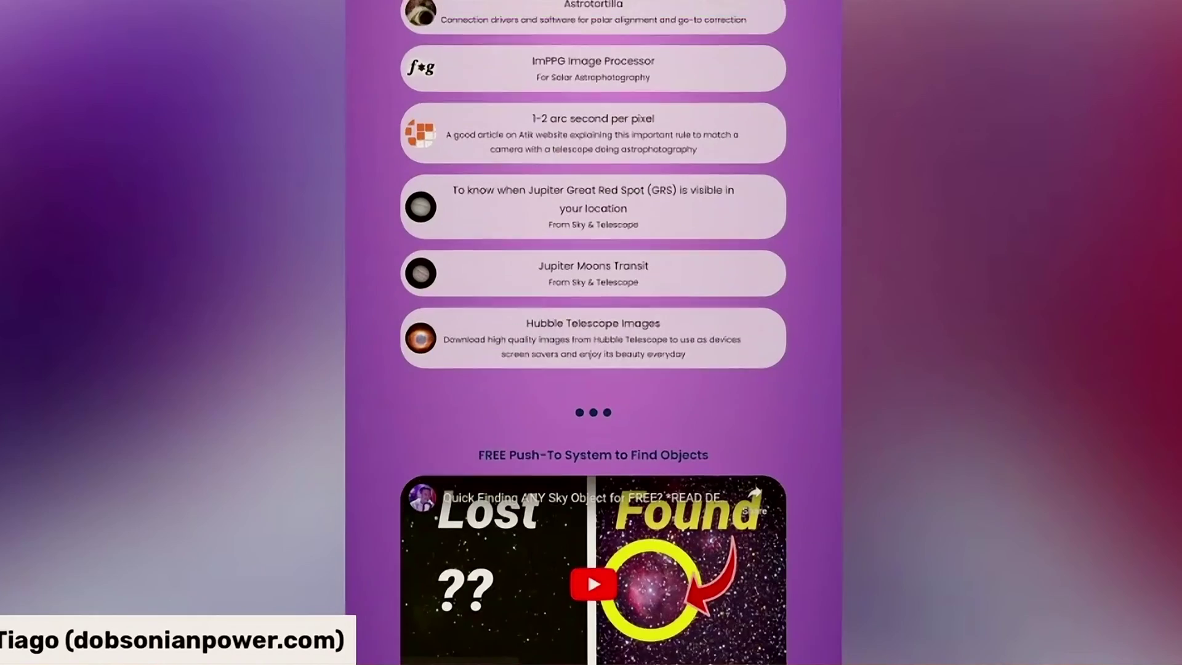
pyautogui.scroll(4, 593, 333)
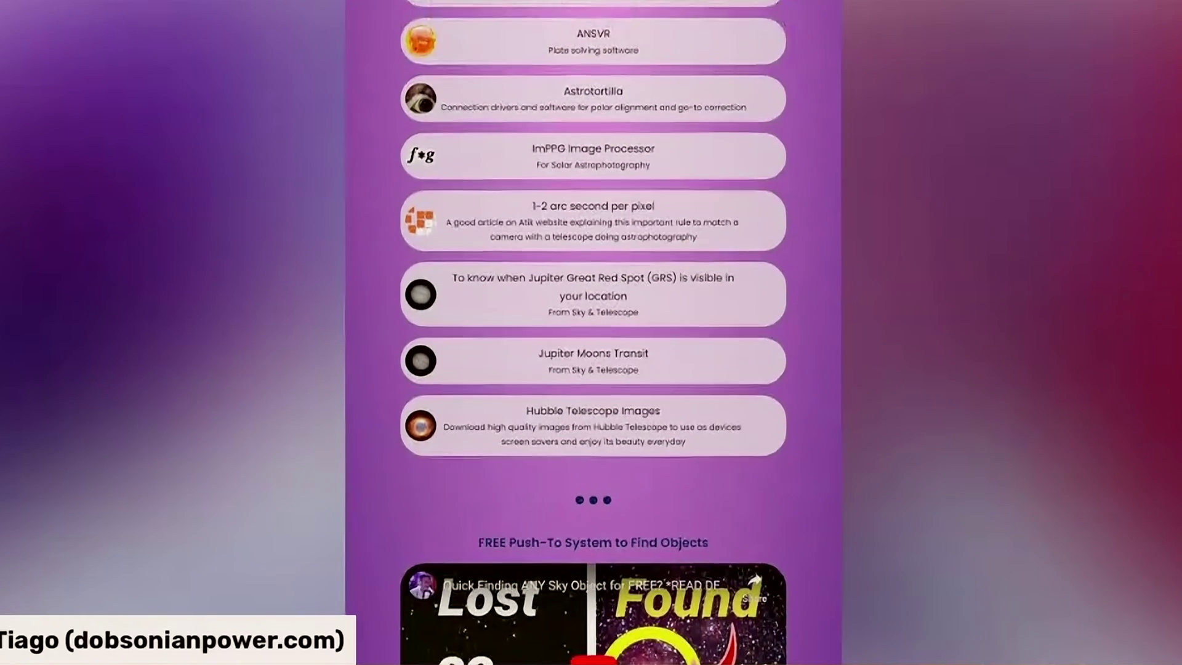
pyautogui.scroll(2, 593, 333)
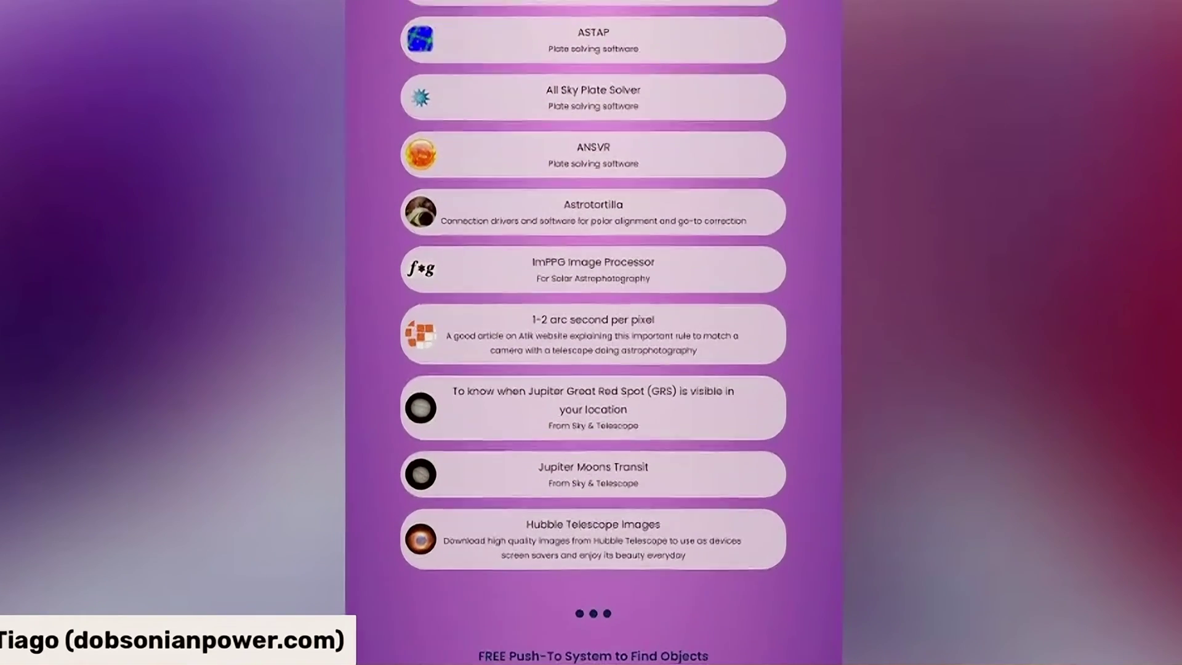
pyautogui.scroll(-3, 593, 333)
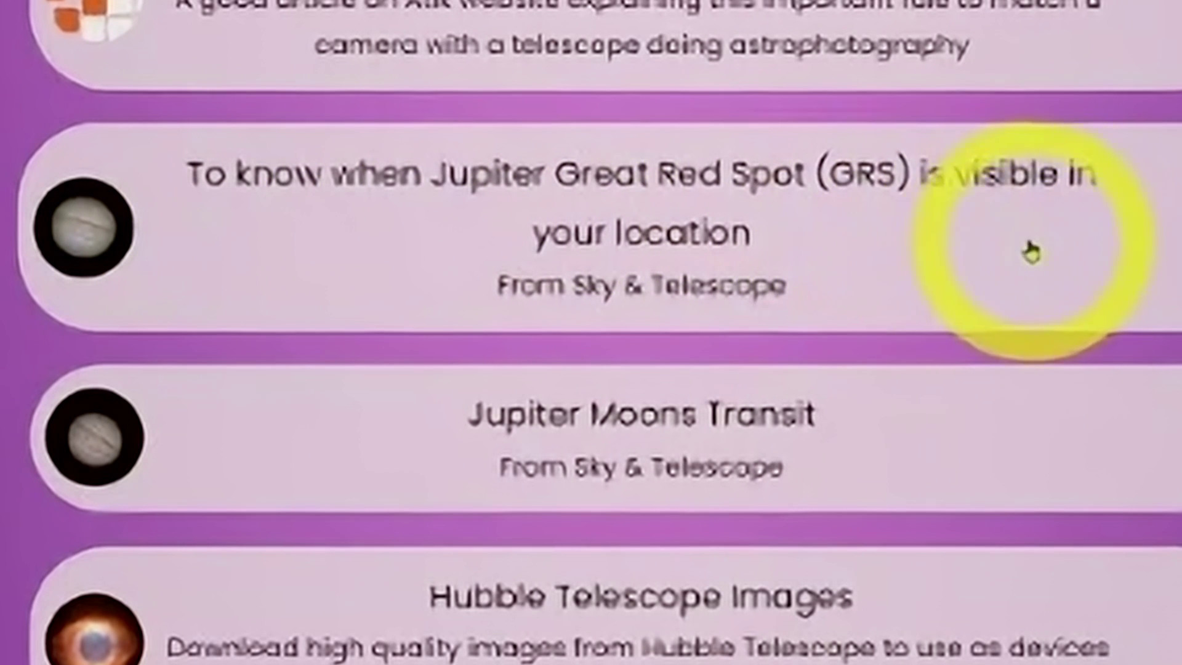
# Open the Sky & Telescope GRS transit calculator and initialize it to today, 11/06/2023
pyautogui.click(884, 242)
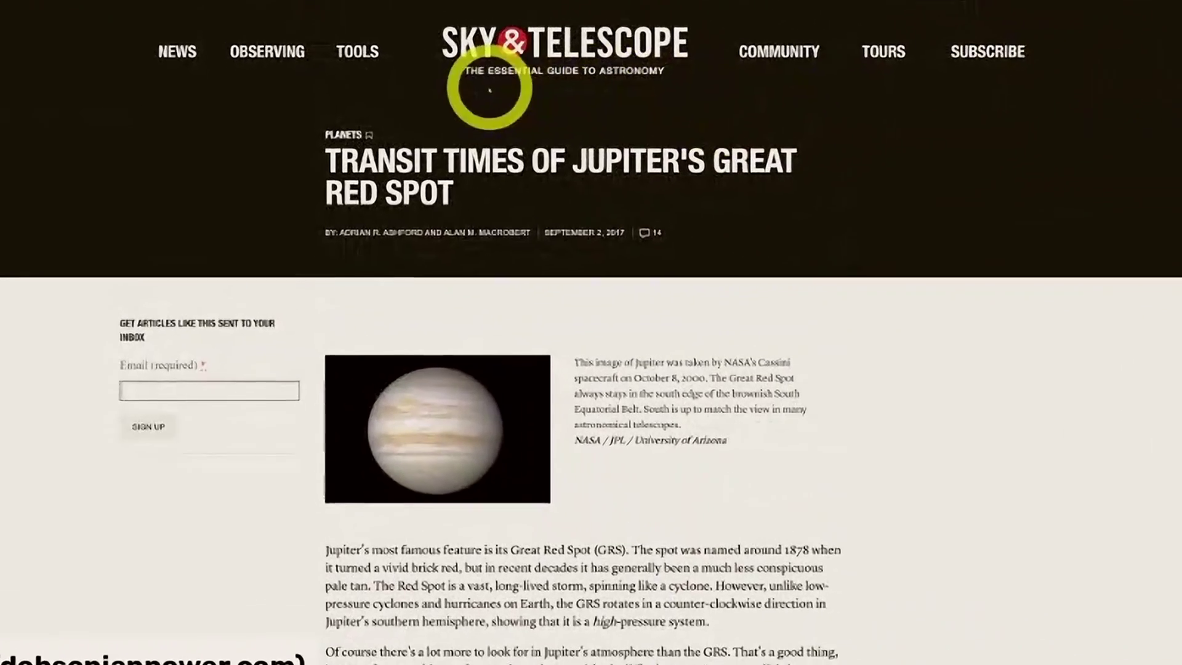
pyautogui.scroll(-10, 592, 332)
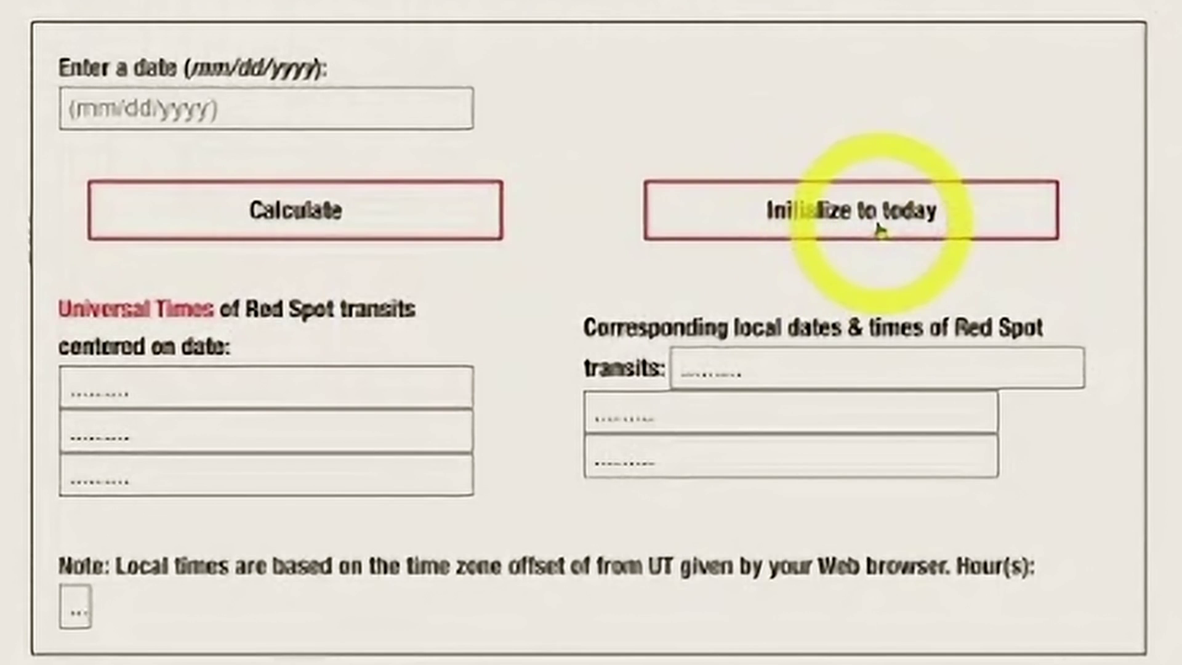
pyautogui.click(880, 230)
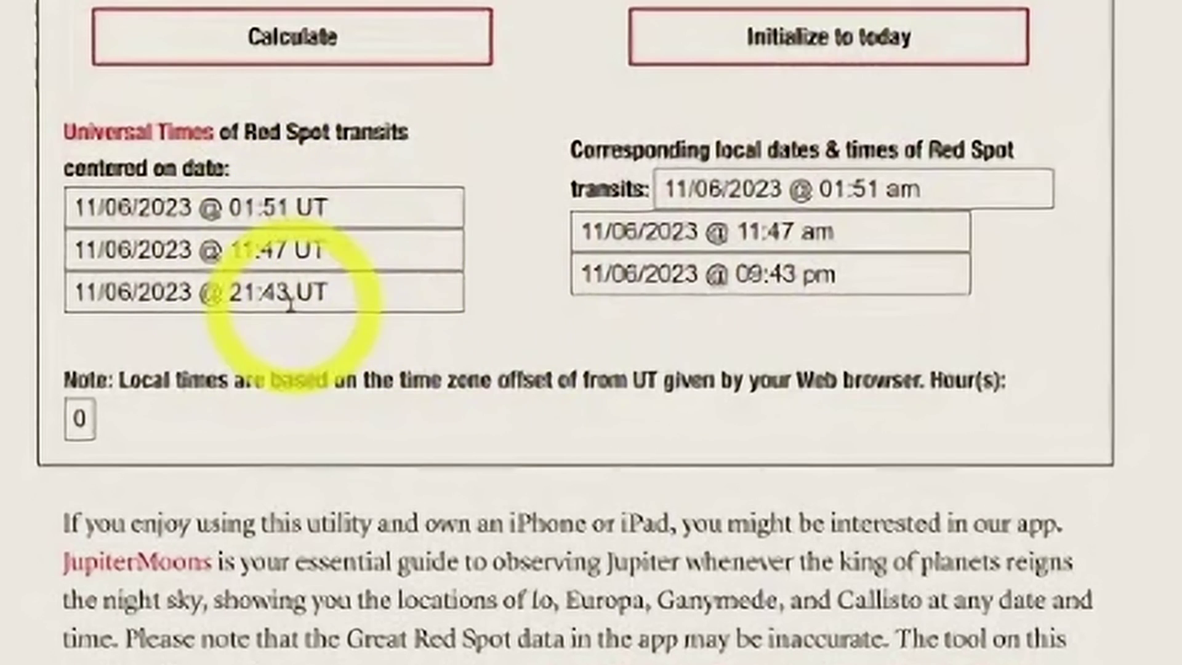
# Select the 21:43 UT Red Spot transit time among the 01:51, 11:47 and 21:43 UT results
pyautogui.scroll(3, 329, 293)
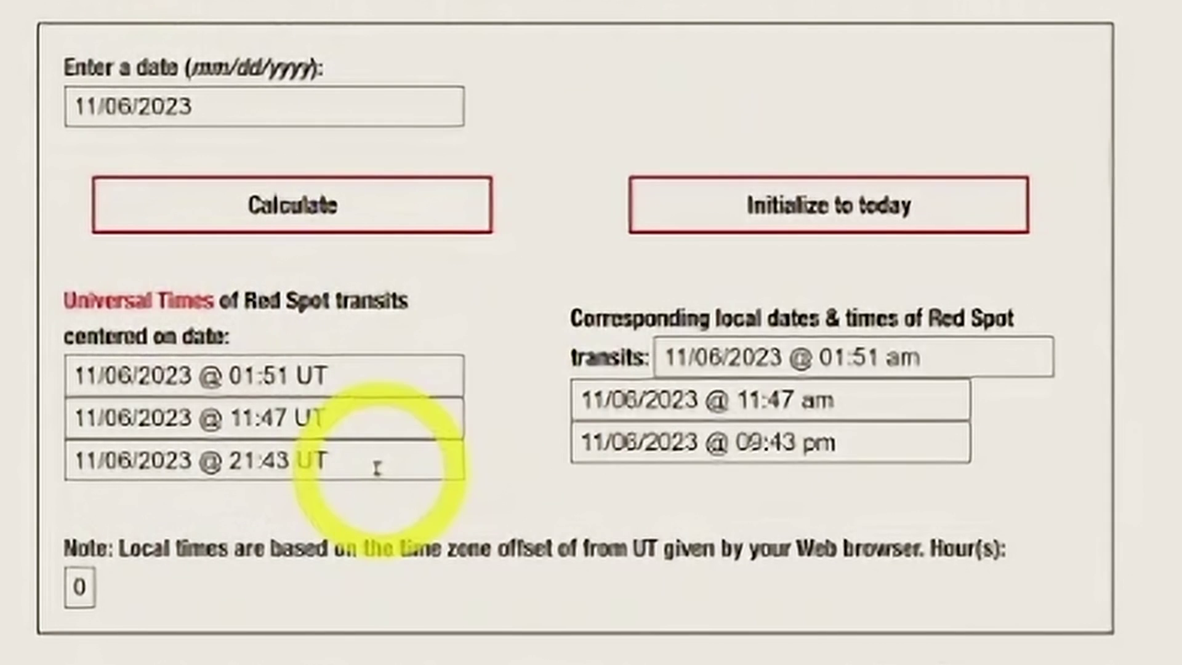
pyautogui.click(378, 468)
pyautogui.scroll(1, 377, 468)
pyautogui.moveTo(348, 516); pyautogui.dragTo(228, 622)
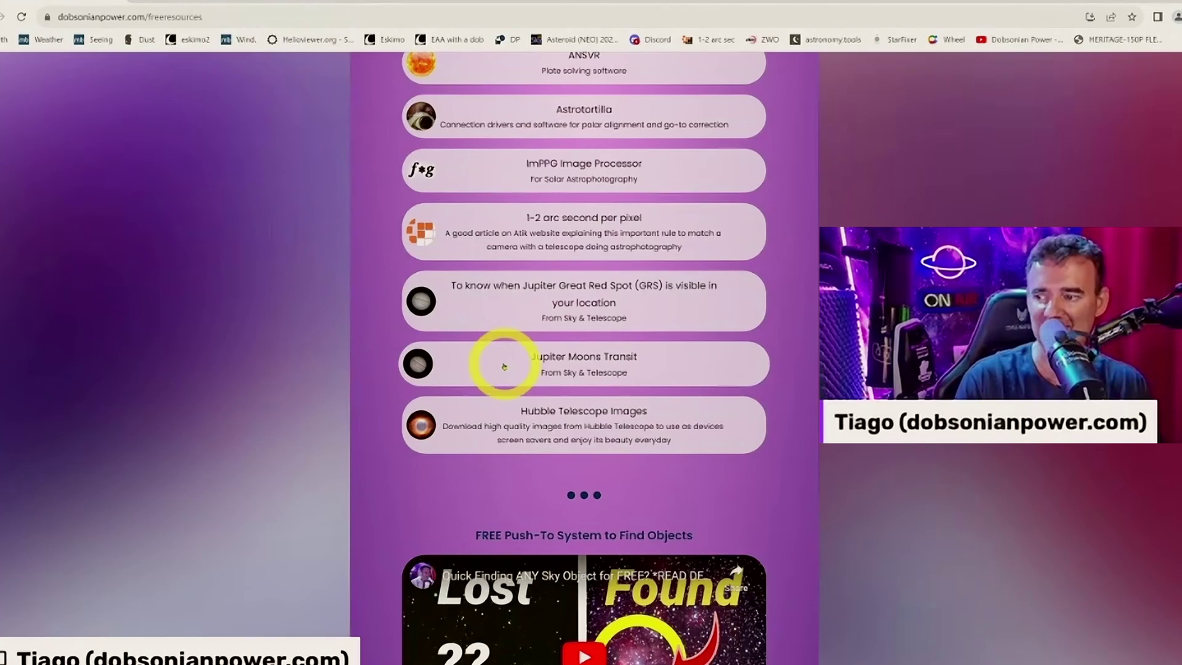
# Open the Jupiter's Moons page and review Io's 11/06/2023 events, including the 22:22 UT transit and 22:28 UT shadow
pyautogui.click(417, 358)
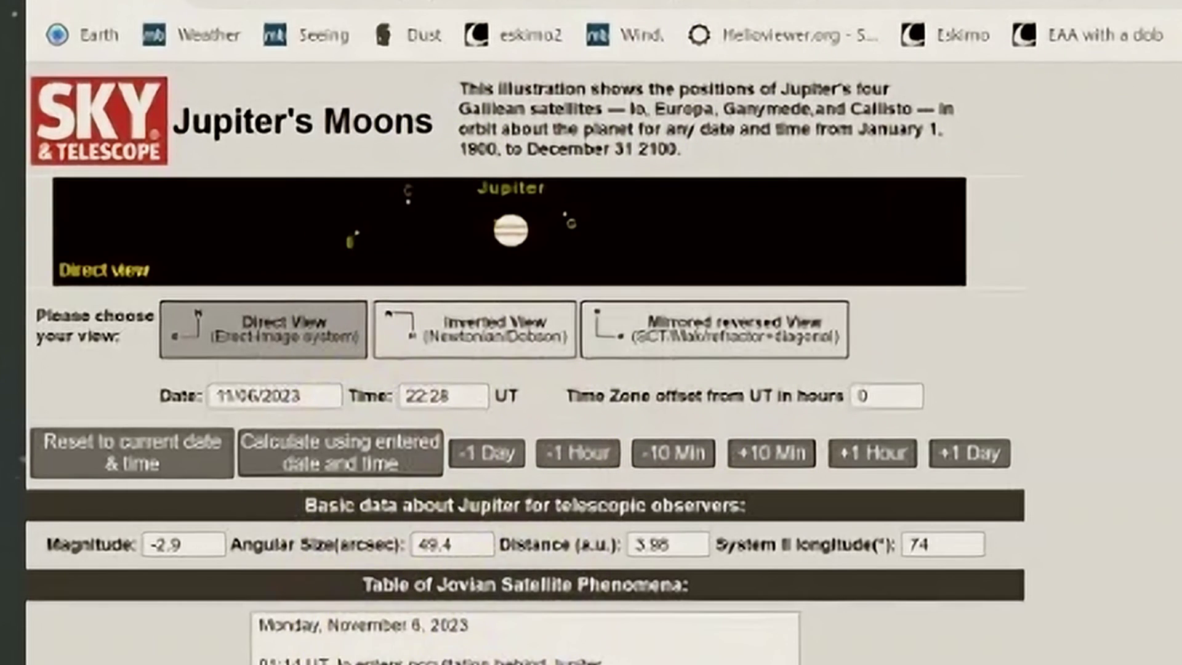
pyautogui.moveTo(259, 644); pyautogui.dragTo(639, 664)
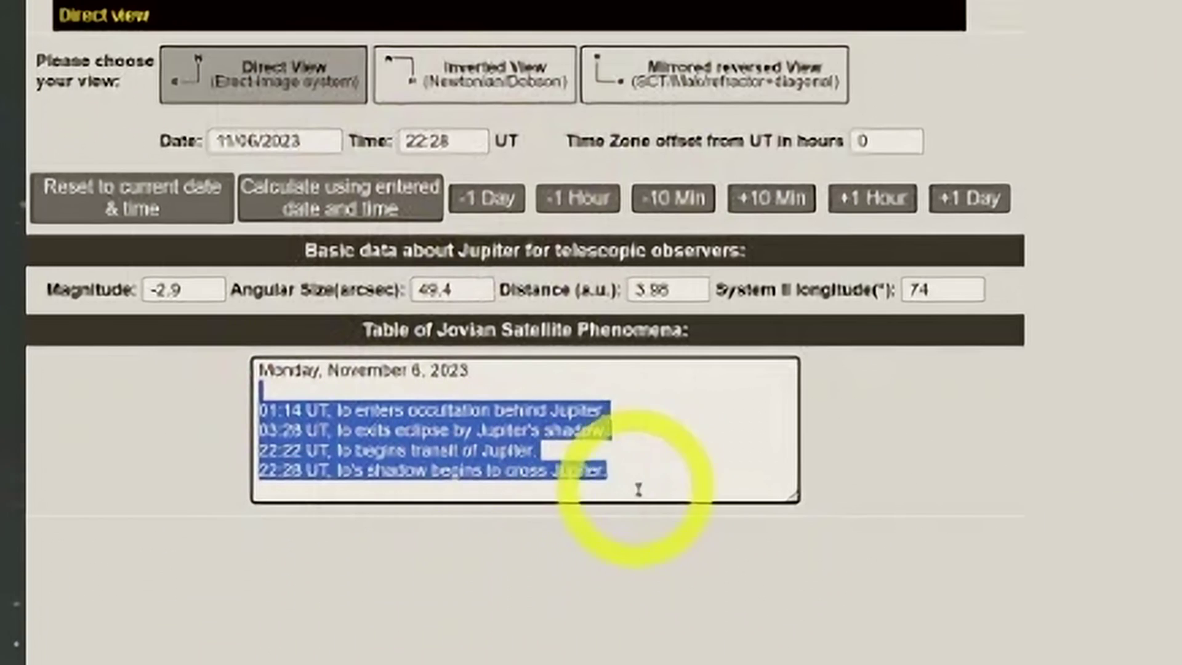
pyautogui.click(897, 523)
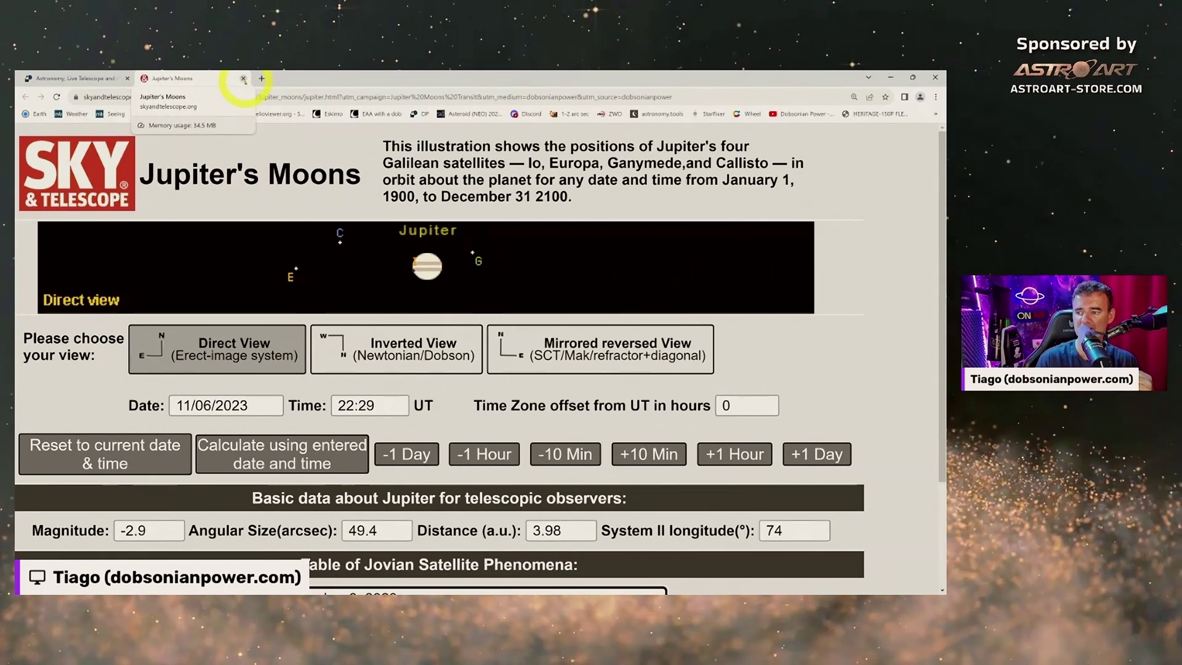
# Close the Jupiter's Moons tab, restore Chrome to a smaller window, and minimize it to reveal the live Jupiter view
pyautogui.click(243, 78)
pyautogui.doubleClick(290, 86)
pyautogui.click(527, 78)
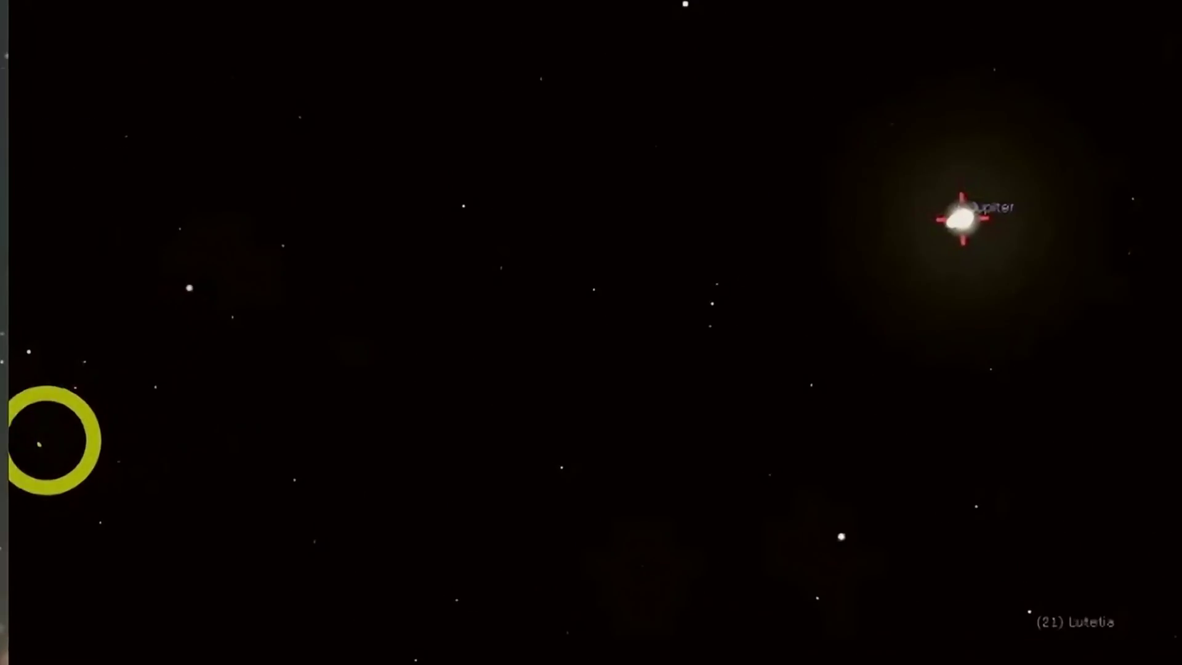
# Bring up Stellarium's left-edge toolbar at the Sky and viewing options button
pyautogui.moveTo(42, 459)
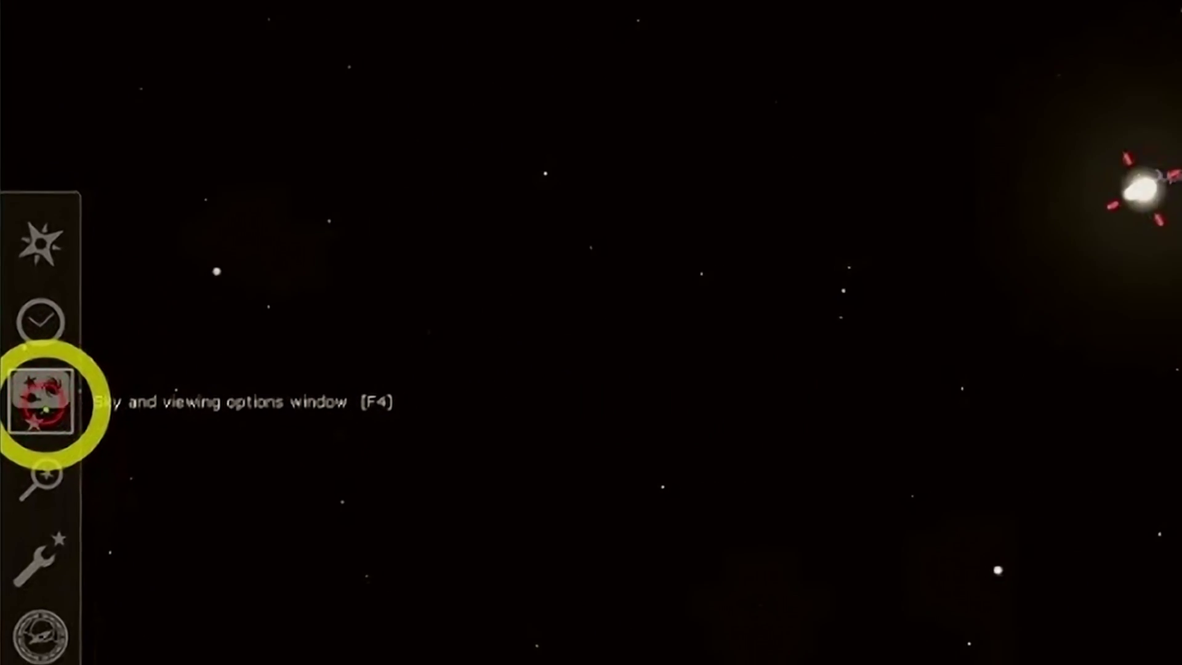
# Open the Sky and viewing options window, move it right off Jupiter's info text, and show the Solar System objects settings
pyautogui.click(41, 400)
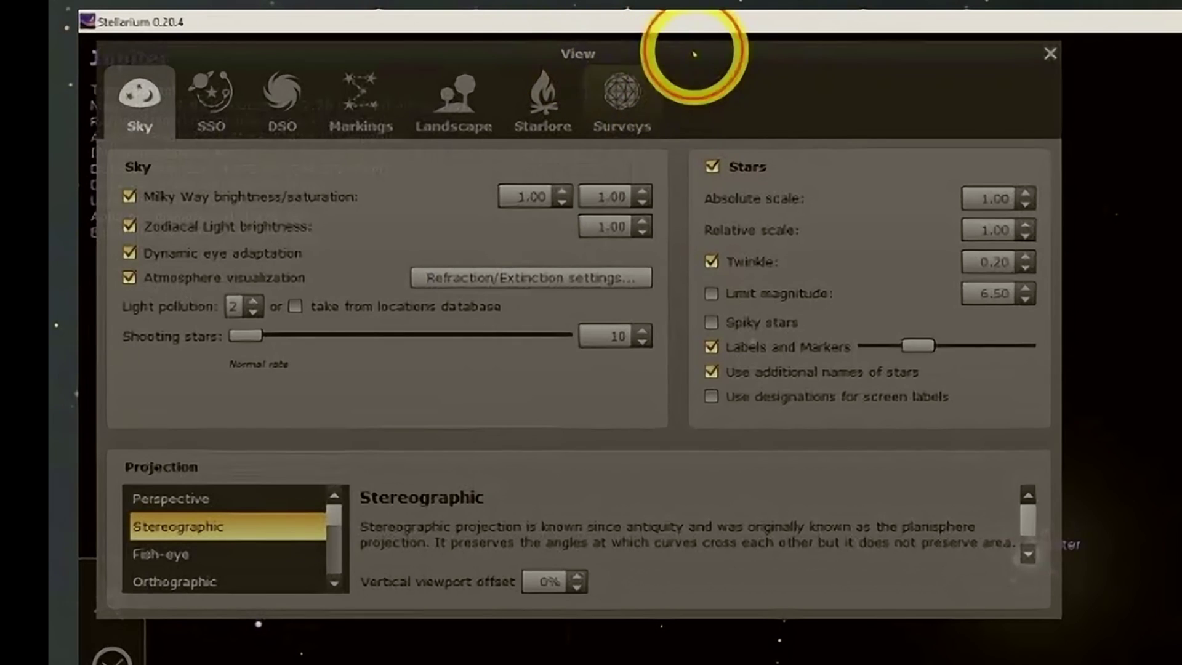
pyautogui.moveTo(694, 55); pyautogui.dragTo(850, 86)
pyautogui.moveTo(648, 78); pyautogui.dragTo(787, 99)
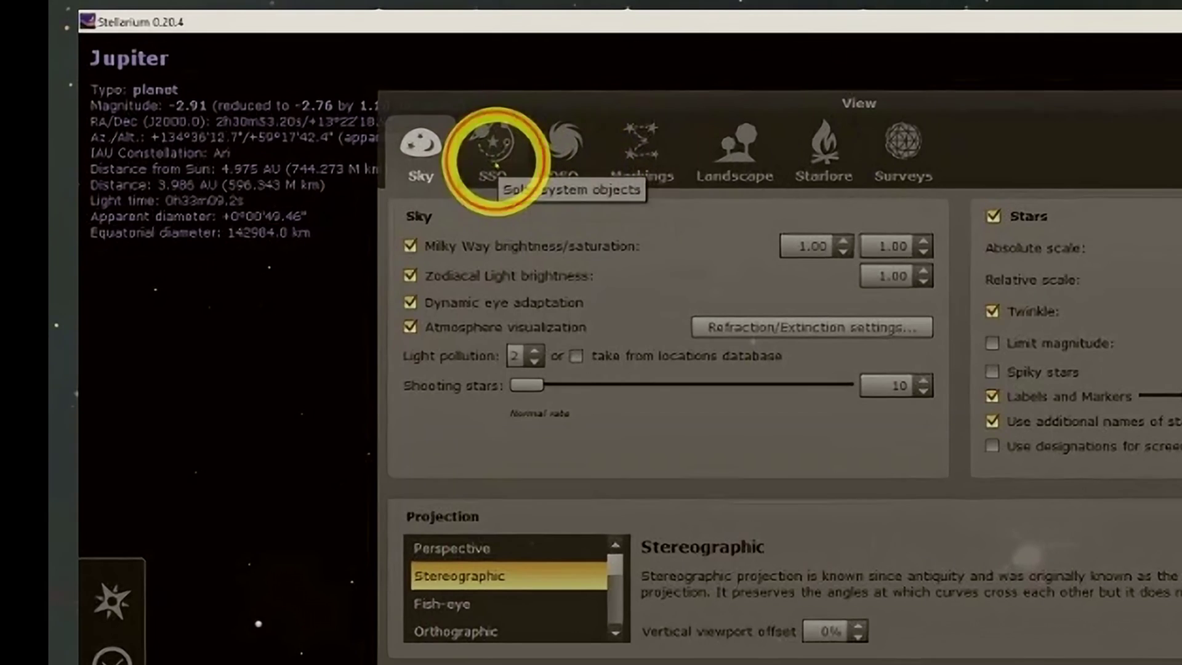
pyautogui.click(495, 161)
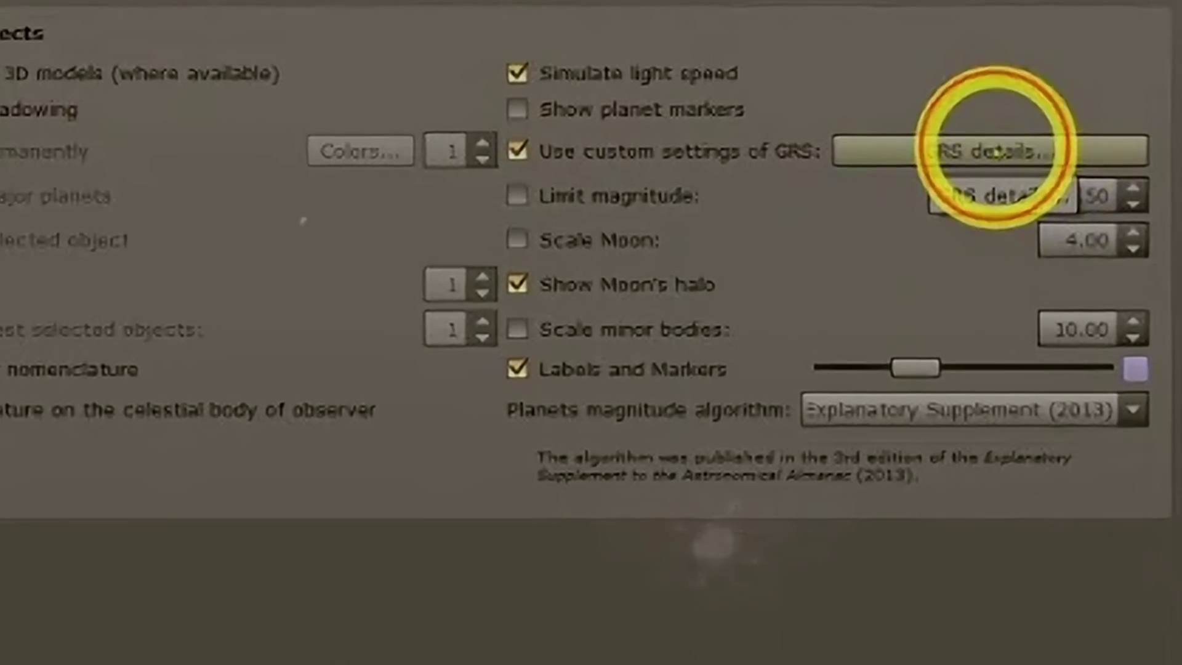
# Set the Great Red Spot details date to 6 November 2023 and close the View window
pyautogui.click(967, 201)
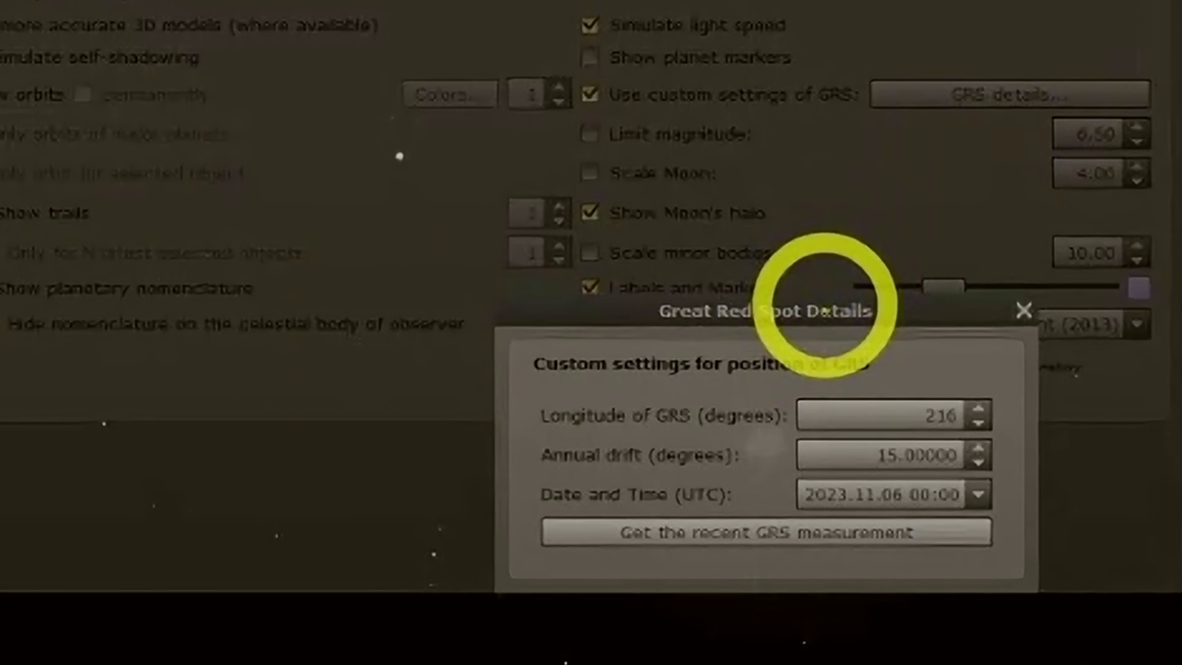
pyautogui.moveTo(825, 311); pyautogui.dragTo(677, 56)
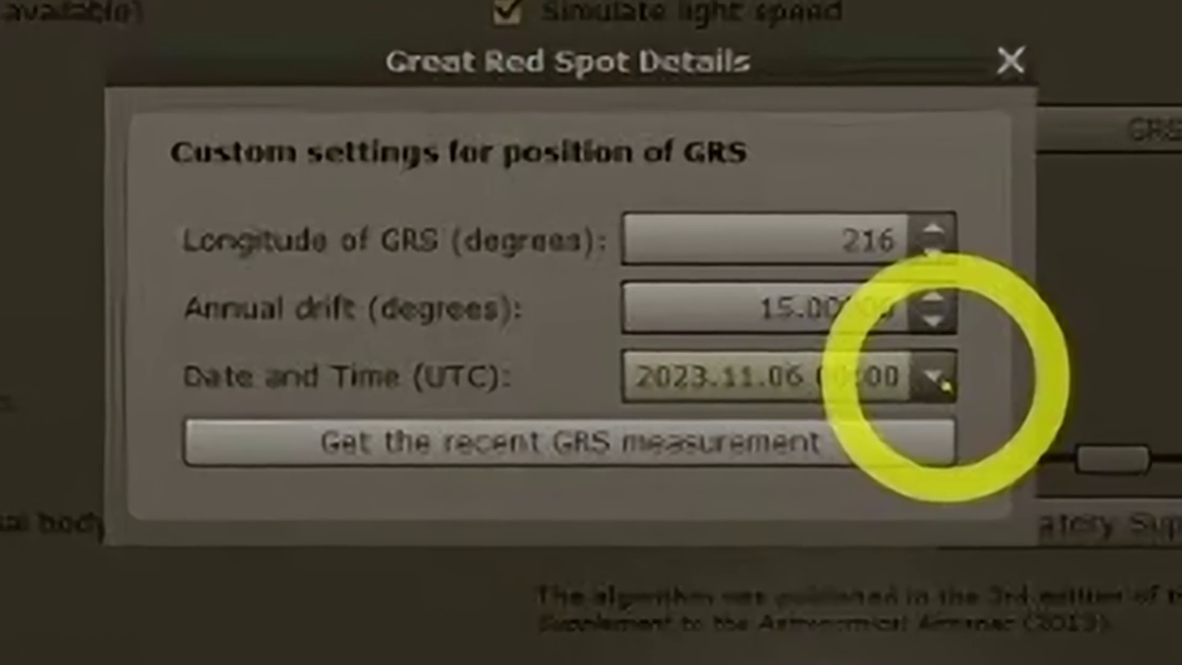
pyautogui.click(958, 434)
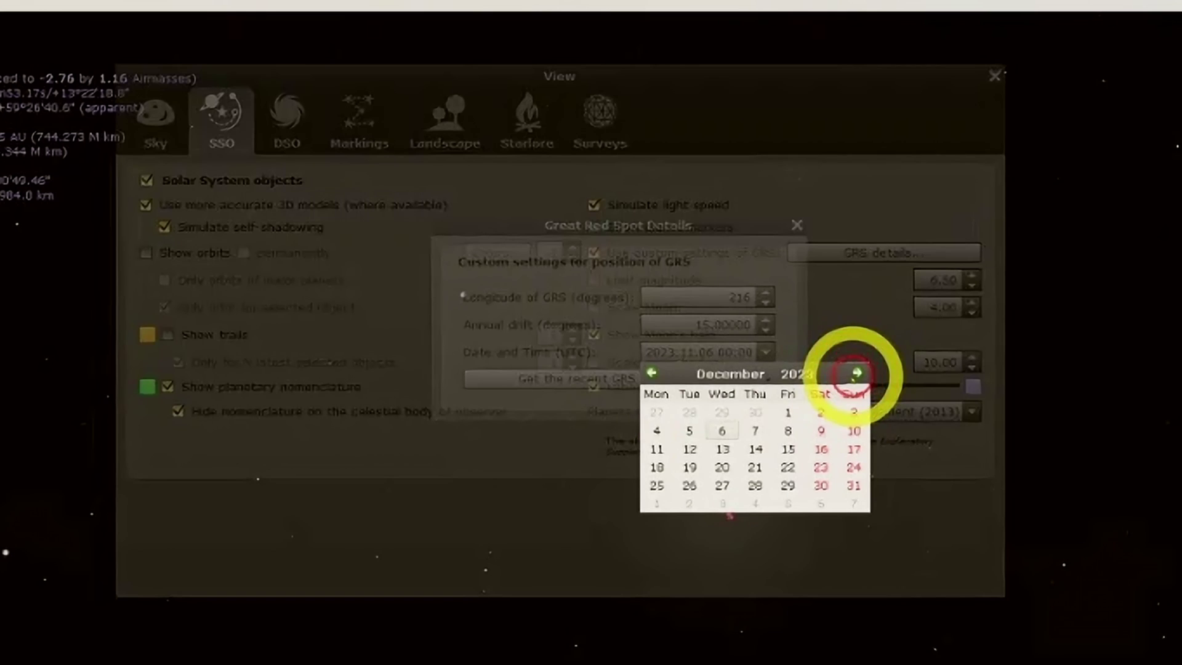
pyautogui.click(857, 374)
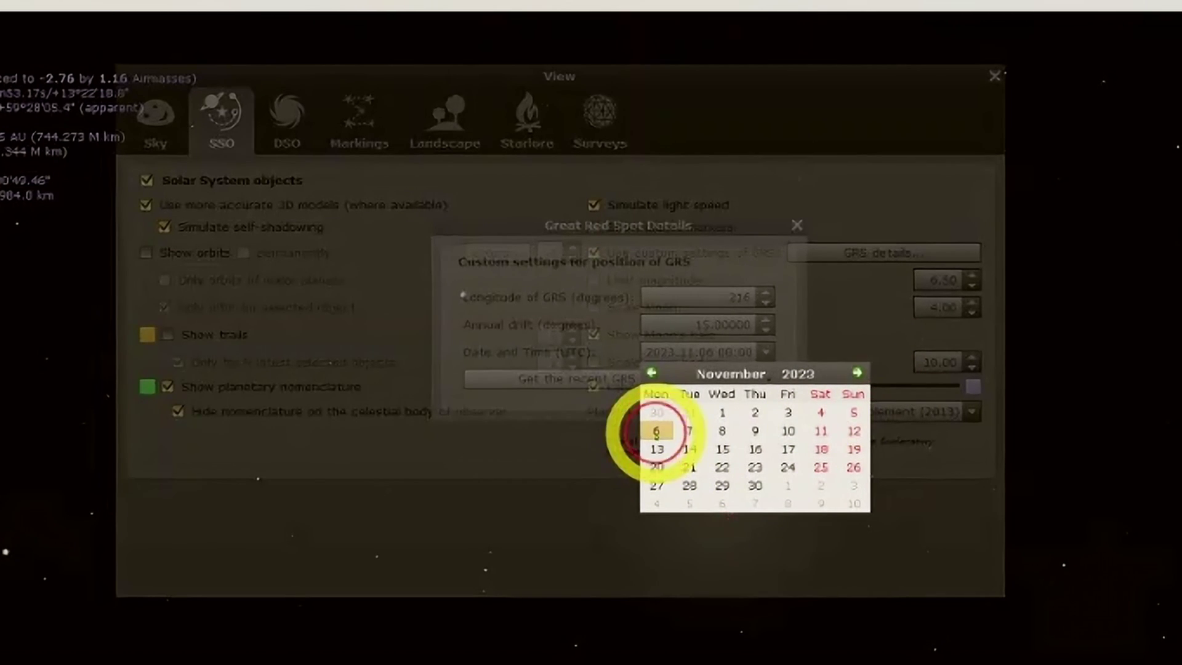
pyautogui.click(656, 431)
pyautogui.click(994, 76)
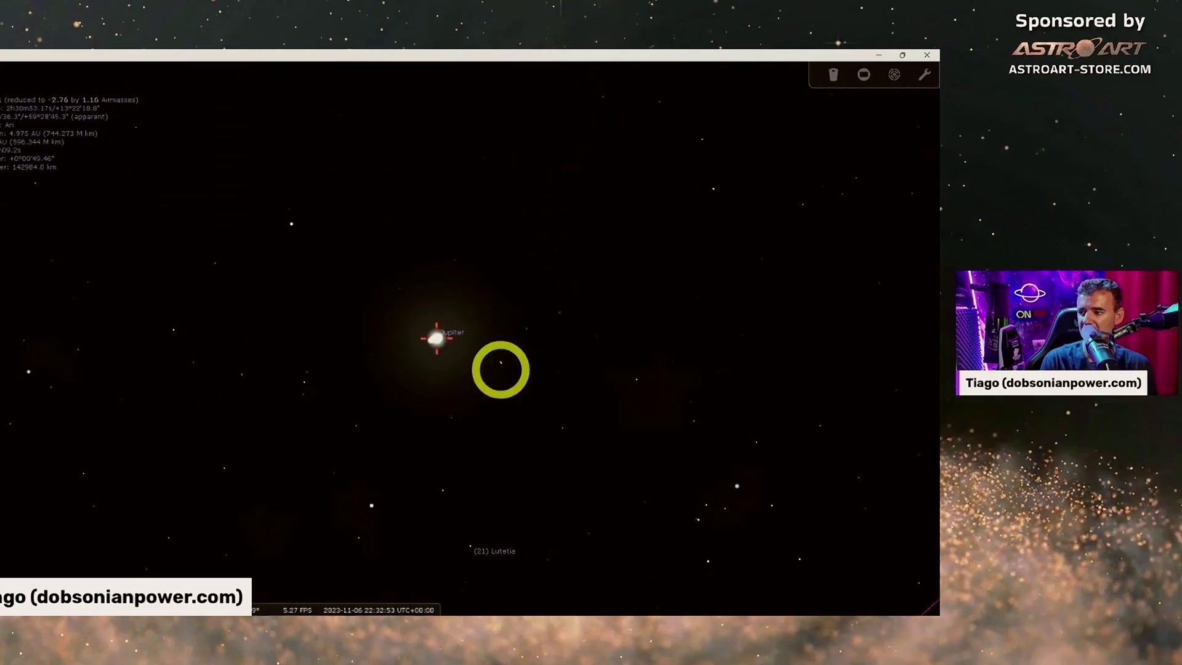